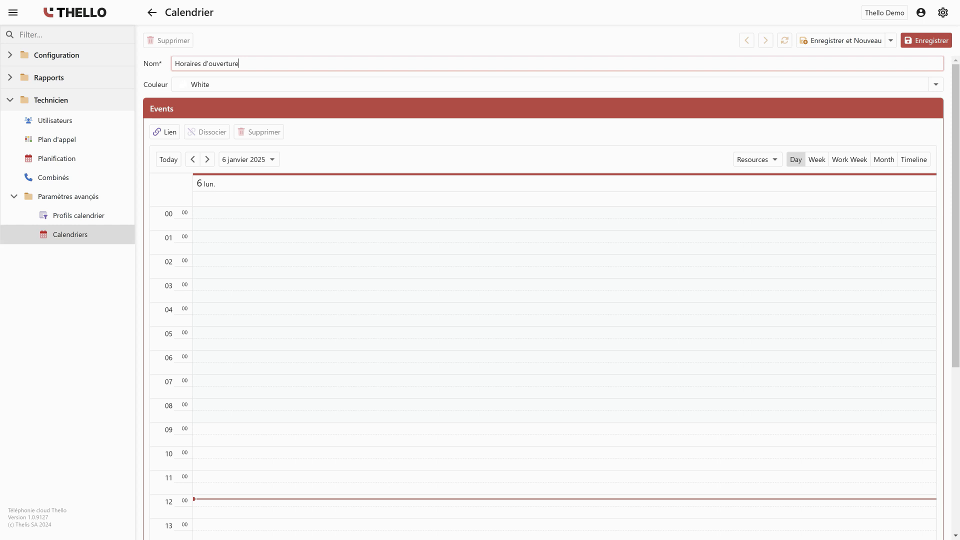
Step: Save the Horaires d'ouverture calendar, and create and save a calendar profile named Ouverture with the colour LightGreen
left_click(924, 40)
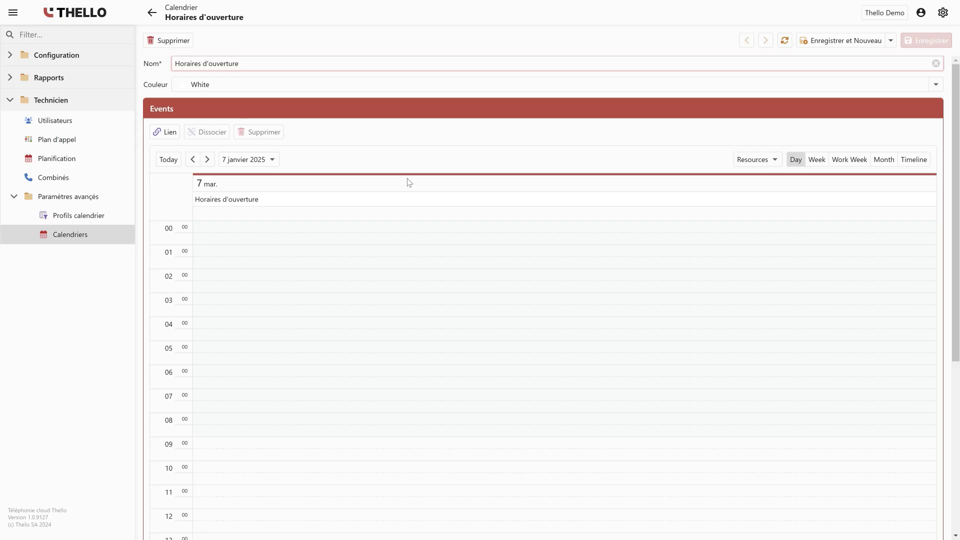
left_click(94, 215)
left_click(167, 42)
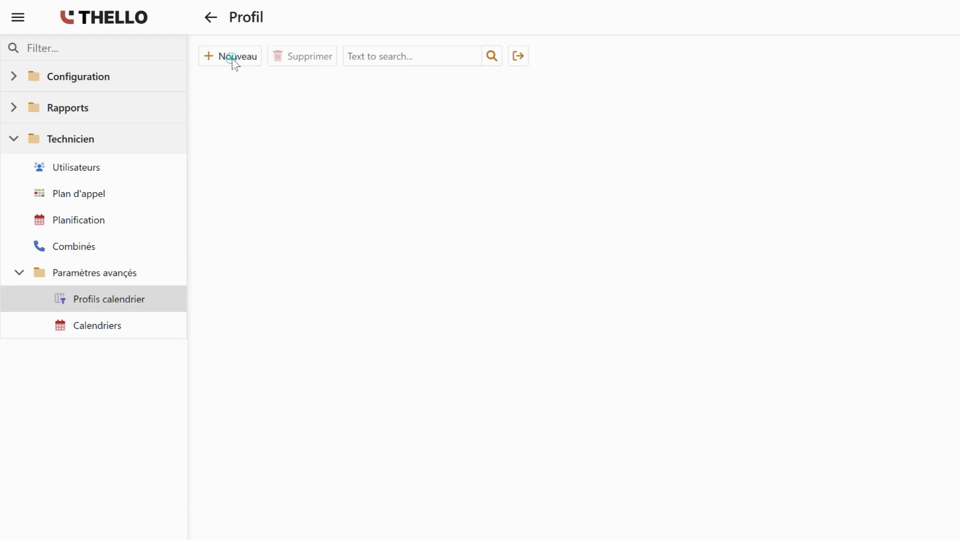
type("Ouverture")
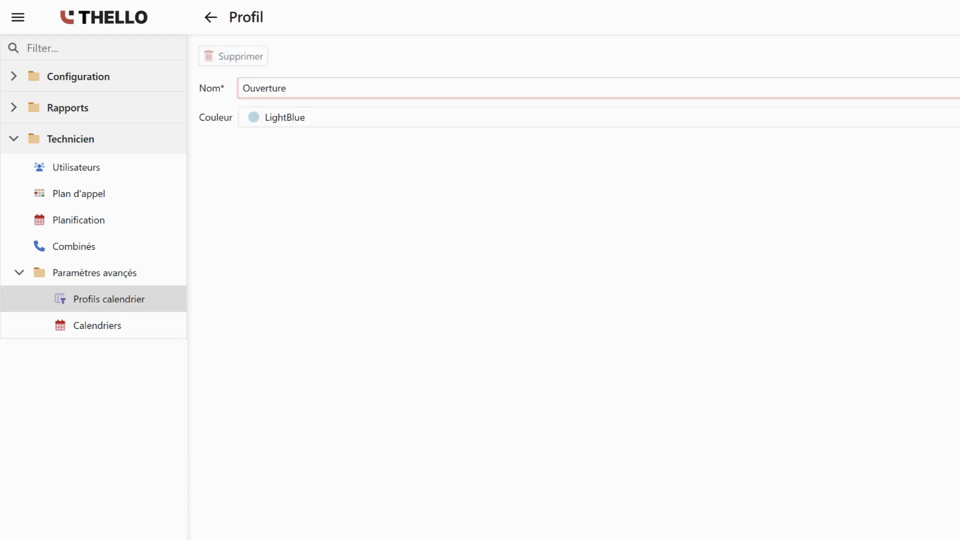
left_click(307, 117)
left_click(324, 238)
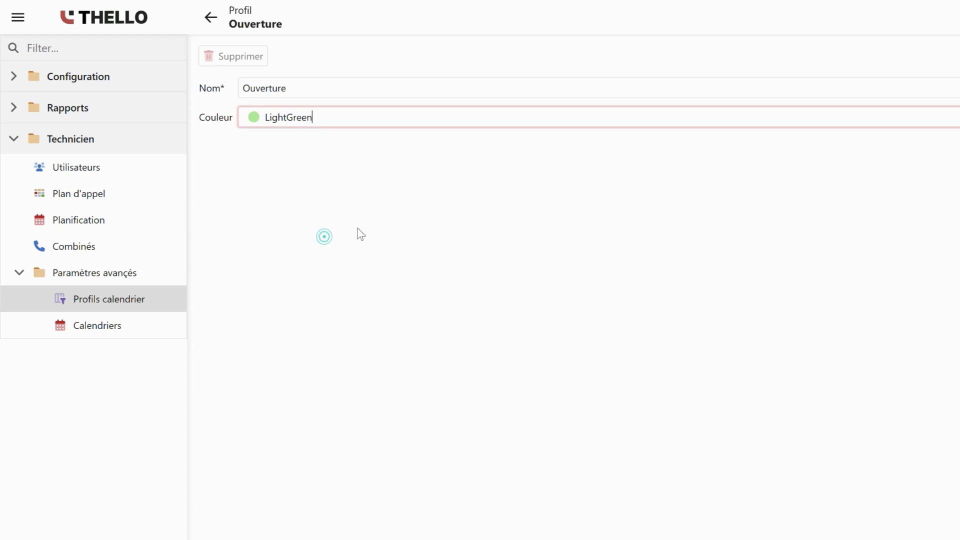
left_click(957, 17)
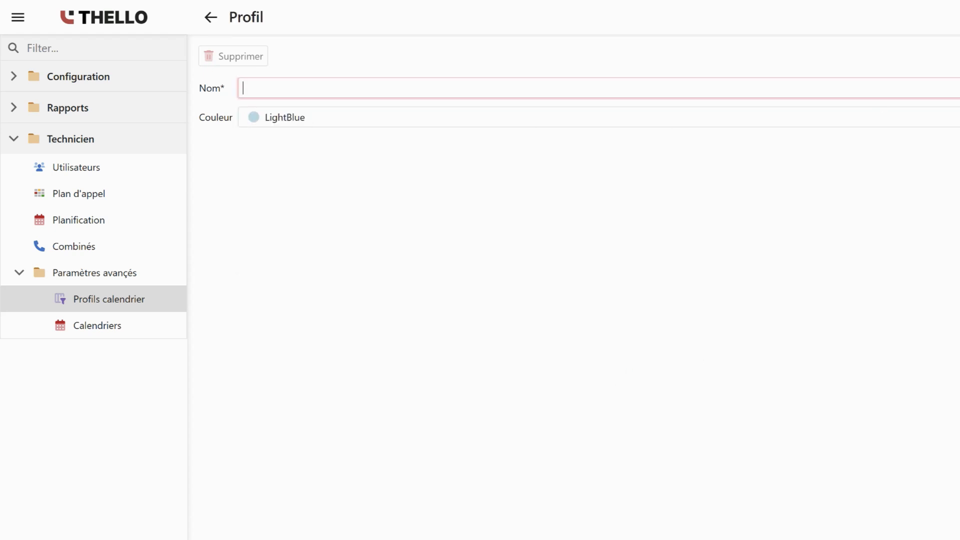
Step: Create and save a second calendar profile named Fermeture exceptionnelle with the colour LightCoral
type("Fermeture exceptionnelle")
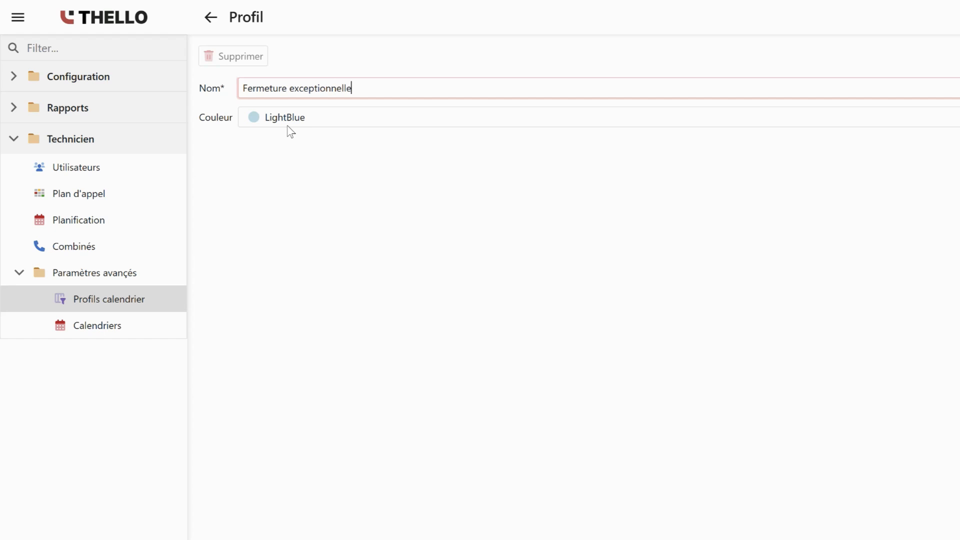
key("Tab")
left_click(319, 122)
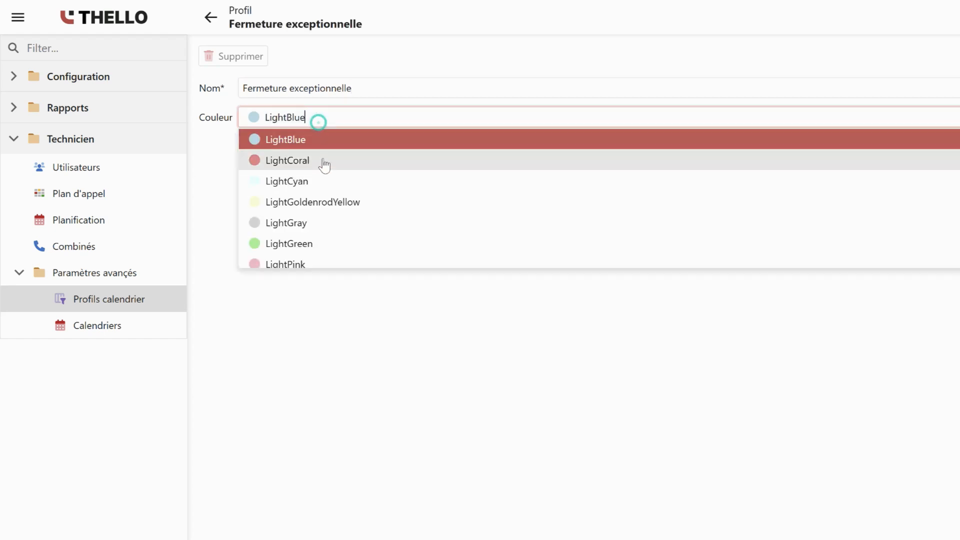
left_click(325, 161)
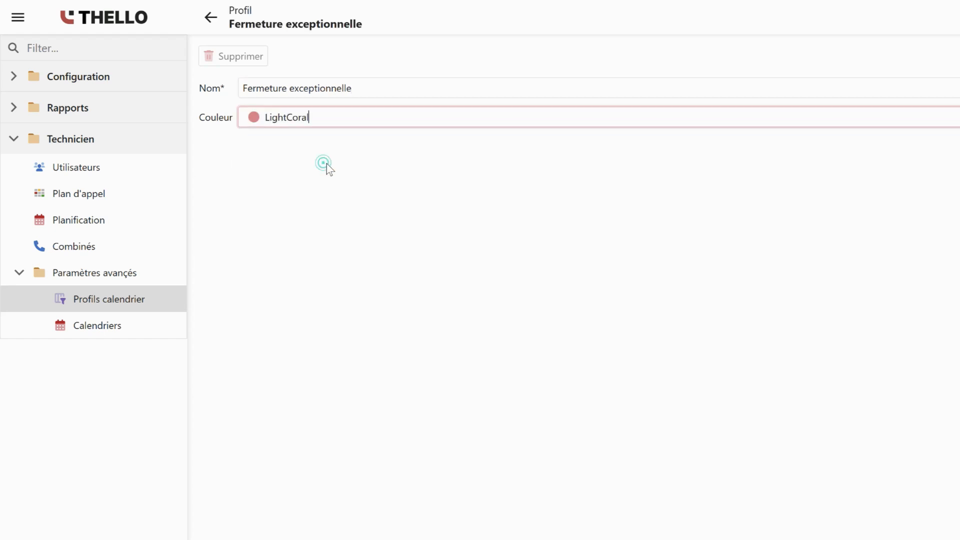
left_click(923, 40)
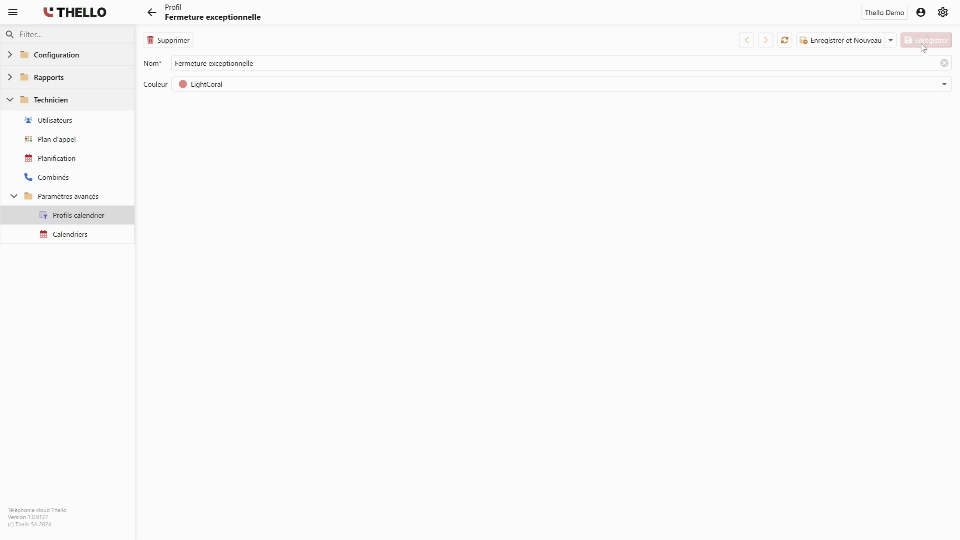
Step: In the call plan, shift the Message de bienvenue, Appel de groupe and Boite vocale blocks together away from the number block
left_click(64, 140)
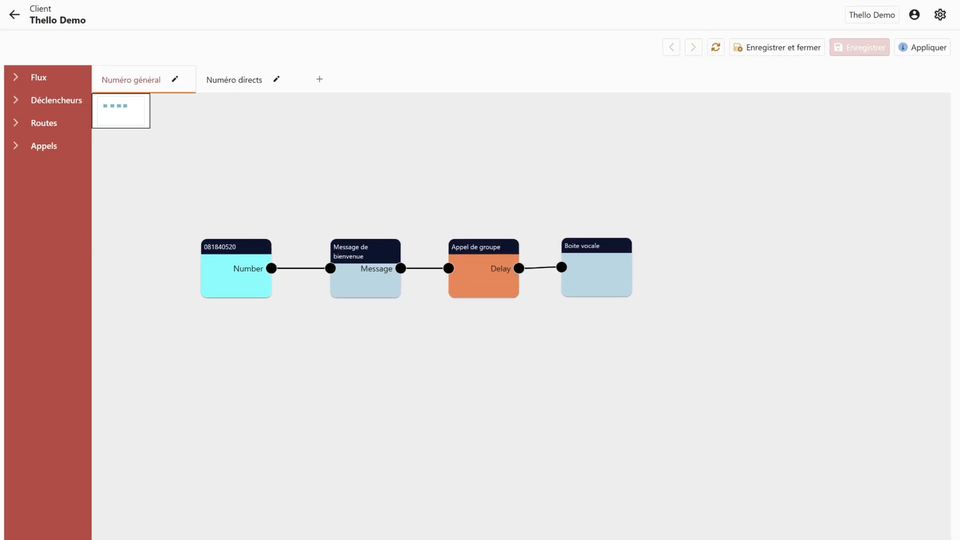
left_click(354, 252)
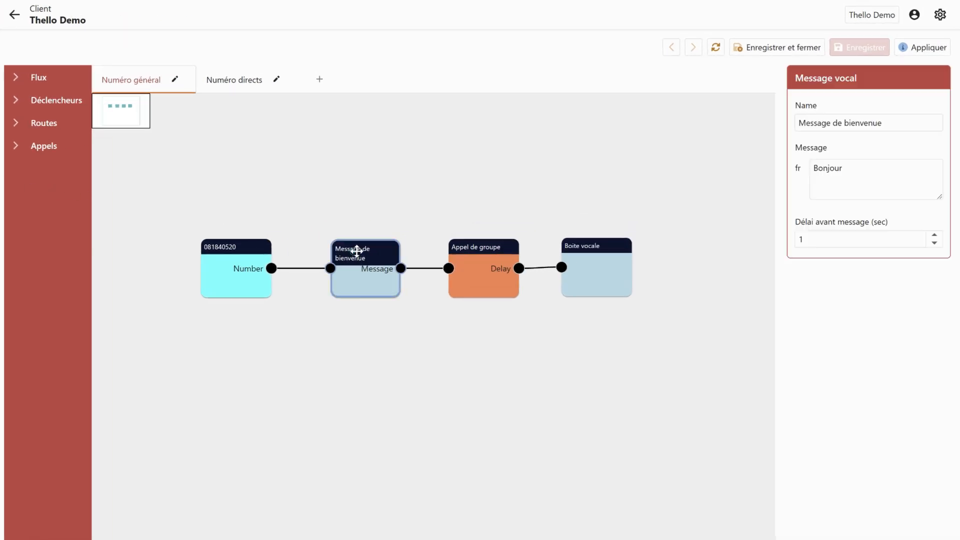
left_click(480, 264)
left_click(388, 256)
left_click(488, 262)
left_click(602, 261, "ctrl")
left_click_drag(489, 260, 603, 263)
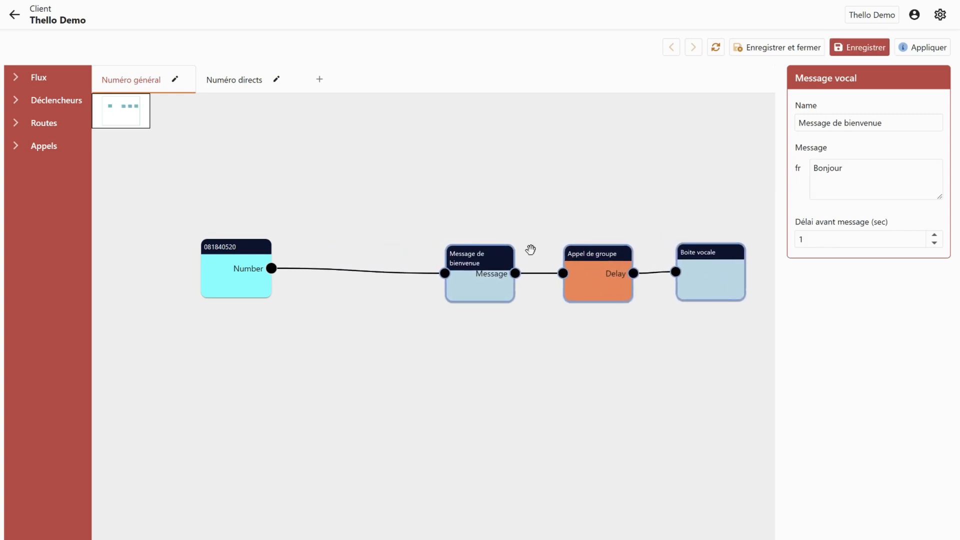
Step: Add a Calendrier block after the number block, delete the number's link to Message de bienvenue and connect the number to Calendrier
left_click(52, 129)
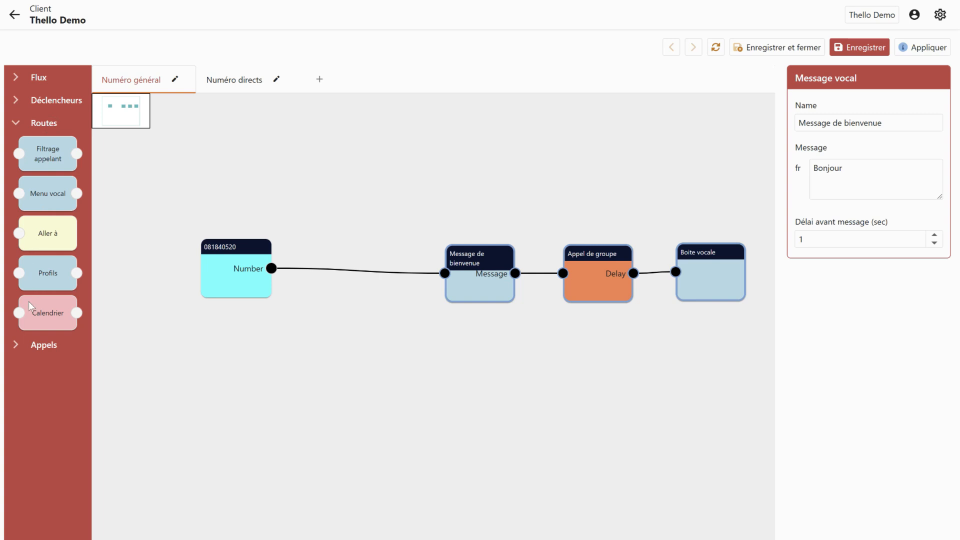
left_click_drag(28, 301, 339, 236)
left_click(306, 269)
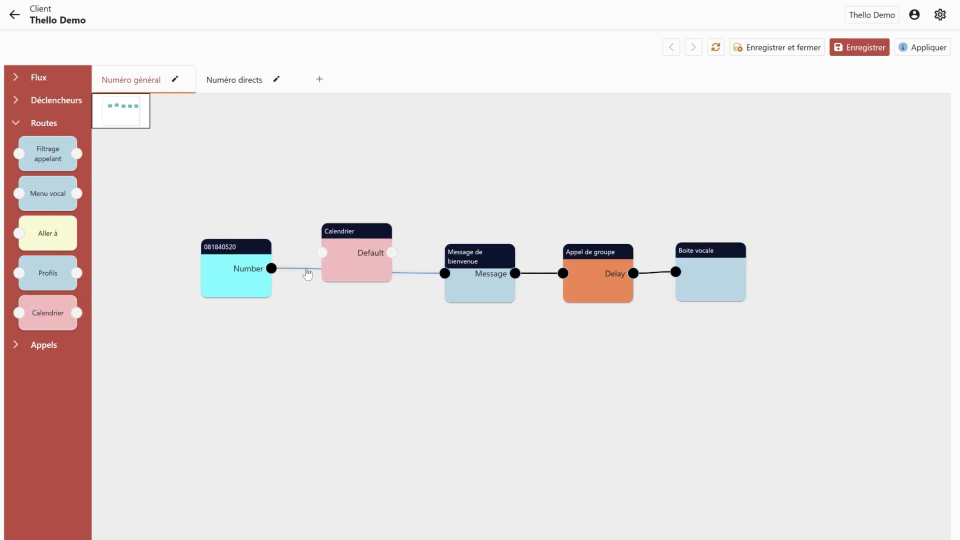
key("Delete")
left_click_drag(271, 269, 347, 252)
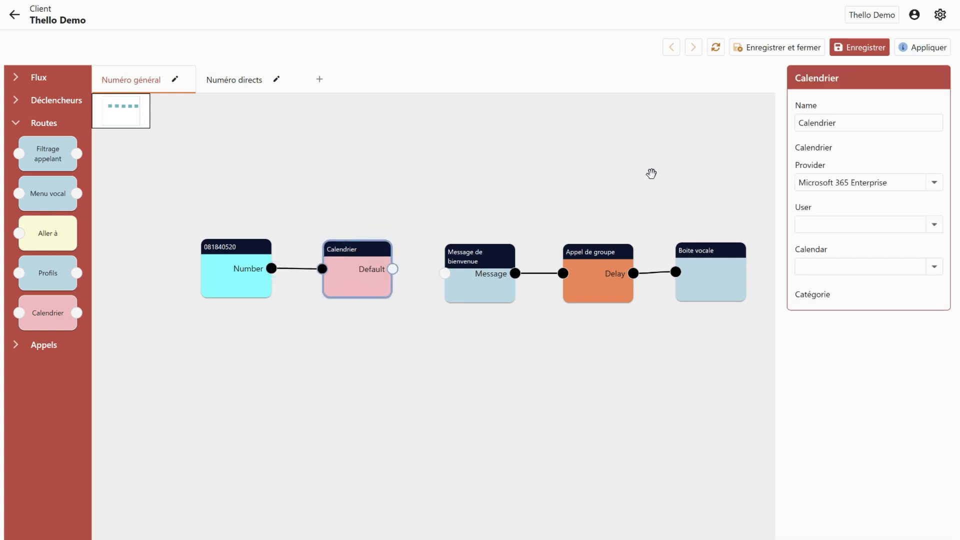
Step: Name the Calendrier block Horaires and assign it the Thello provider and the Horaires d'ouverture calendar
left_click_drag(837, 123, 784, 129)
type("H")
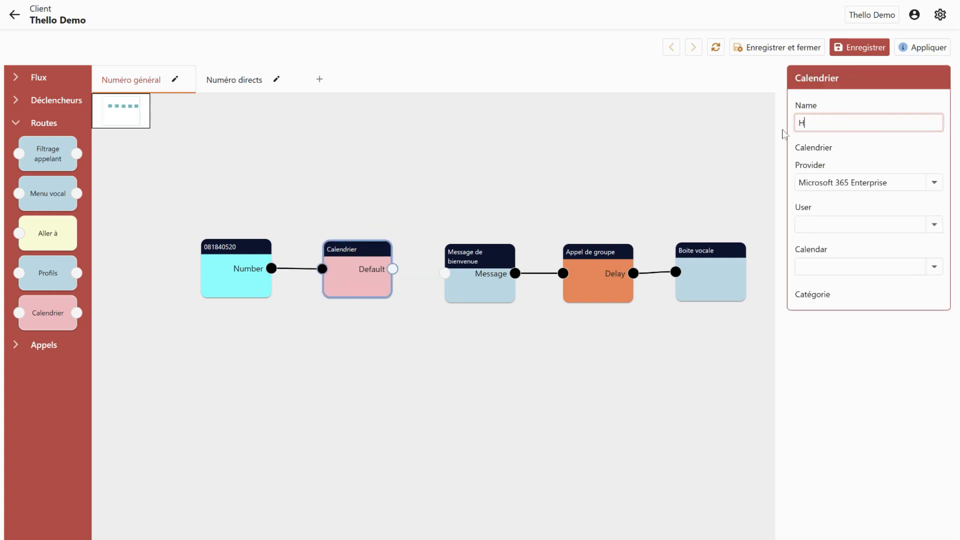
type("oraires")
left_click(933, 183)
left_click(872, 216)
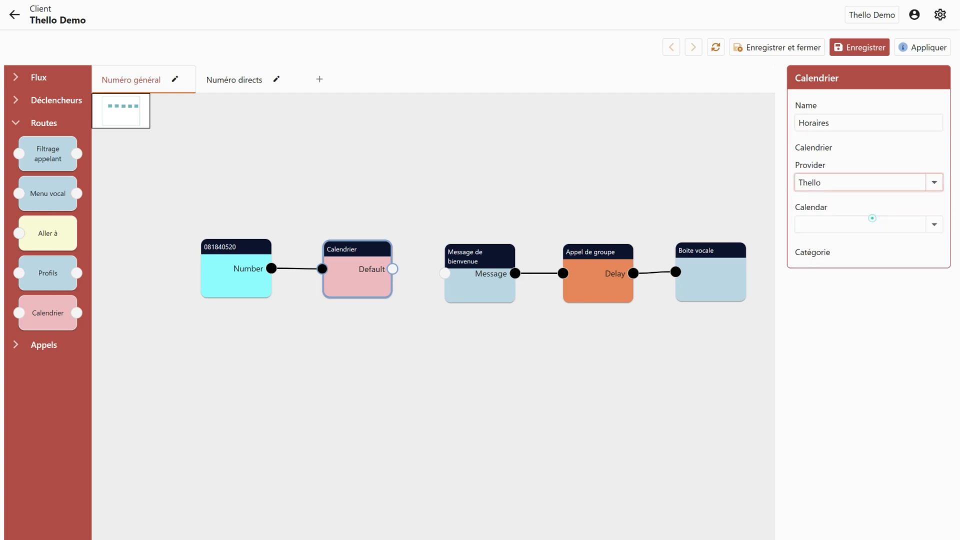
left_click(932, 226)
left_click(876, 244)
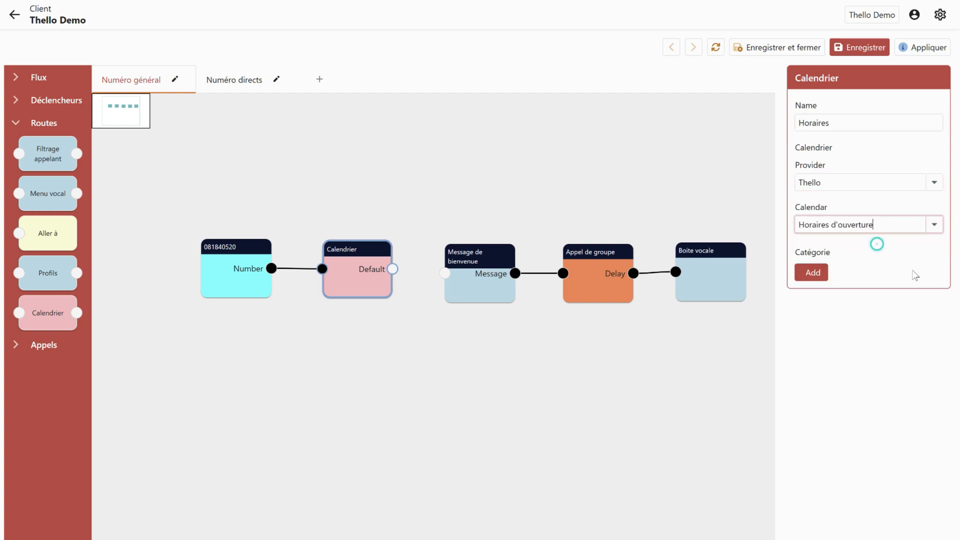
Step: Add the Fermeture exceptionnelle and Ouverture categories to the Horaires block and save the call plan changes
left_click(817, 279)
left_click(815, 294)
left_click(910, 278)
left_click(868, 306)
left_click(908, 290)
left_click(873, 310)
left_click(14, 15)
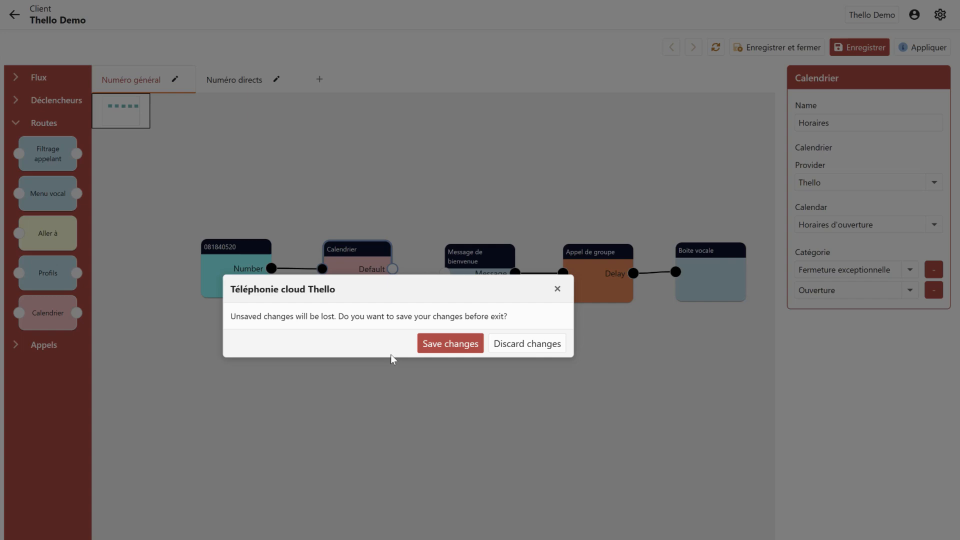
left_click(446, 343)
Step: Connect the Horaires block's Fermeture exceptionnelle output to a new Raccrocher block and its Ouverture output to Message de bienvenue
left_click_drag(359, 247, 361, 219)
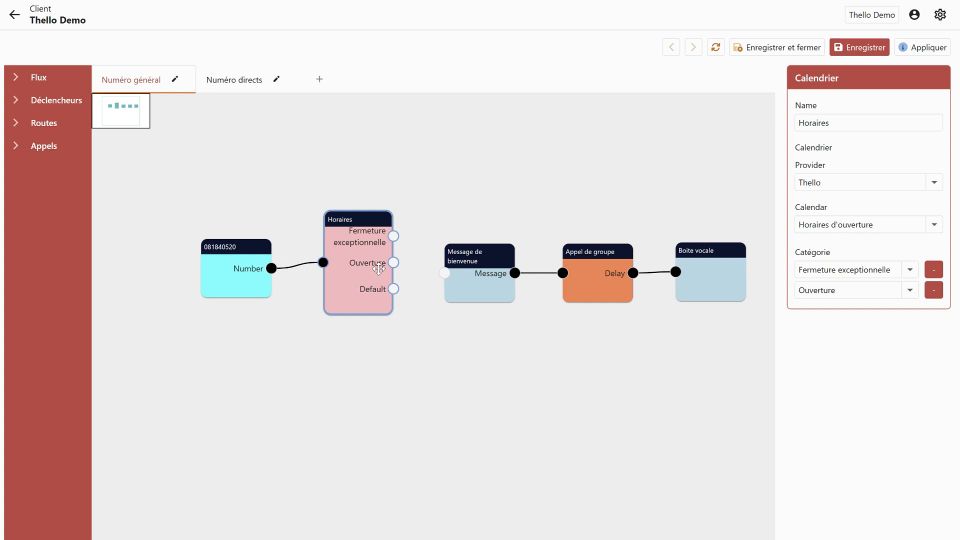
left_click(55, 150)
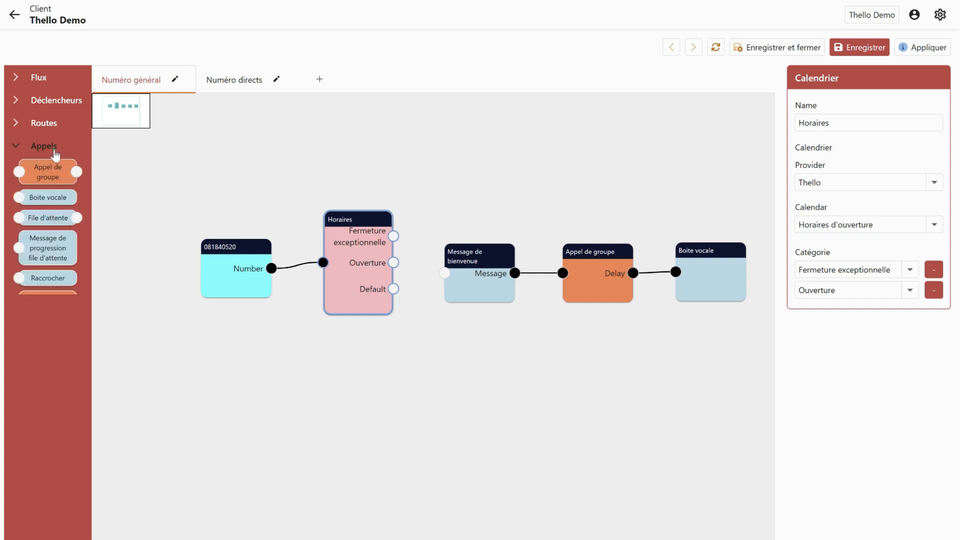
left_click_drag(45, 330, 489, 180)
left_click_drag(393, 236, 457, 191)
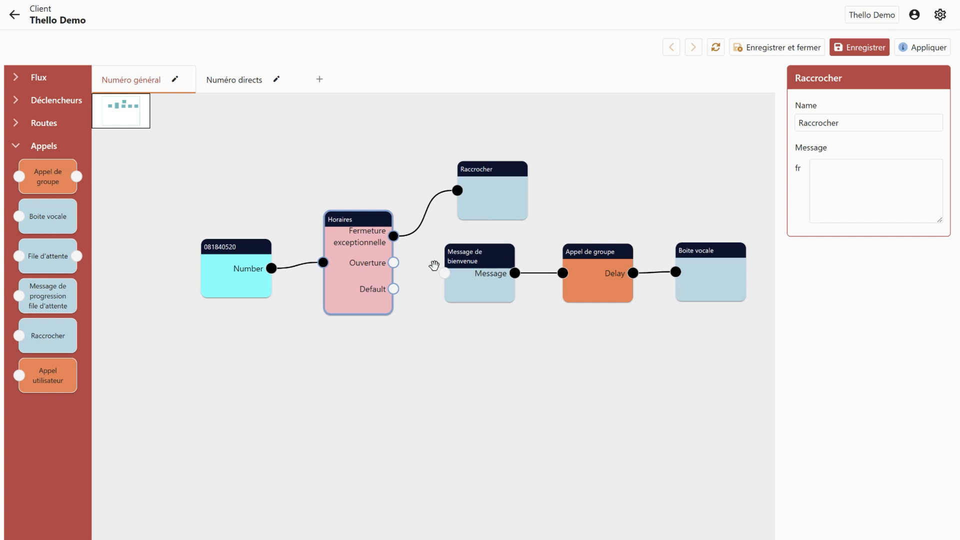
left_click_drag(393, 262, 497, 256)
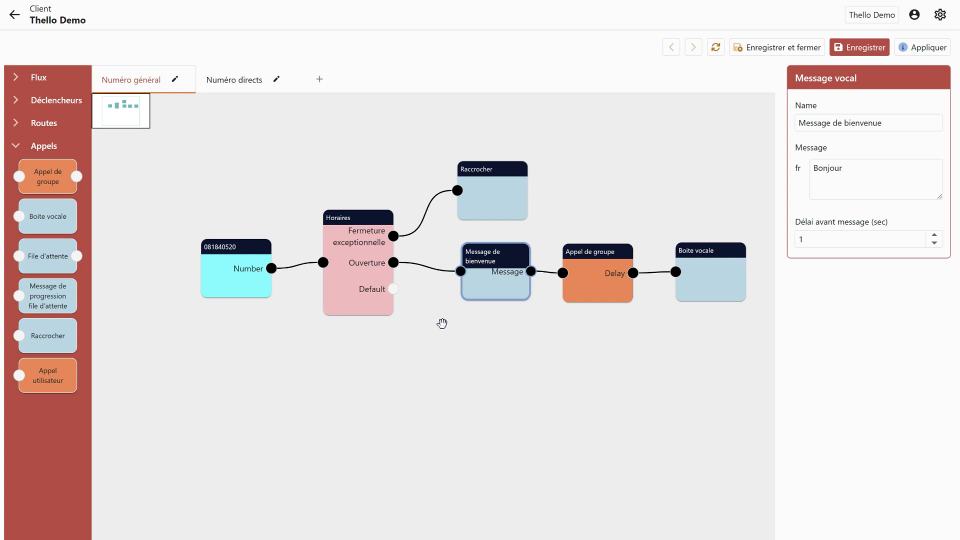
Step: Add a second Raccrocher block below Message de bienvenue with the French message "Nos bureaux sont ouverts de 9h à 16h"
left_click_drag(67, 334, 521, 341)
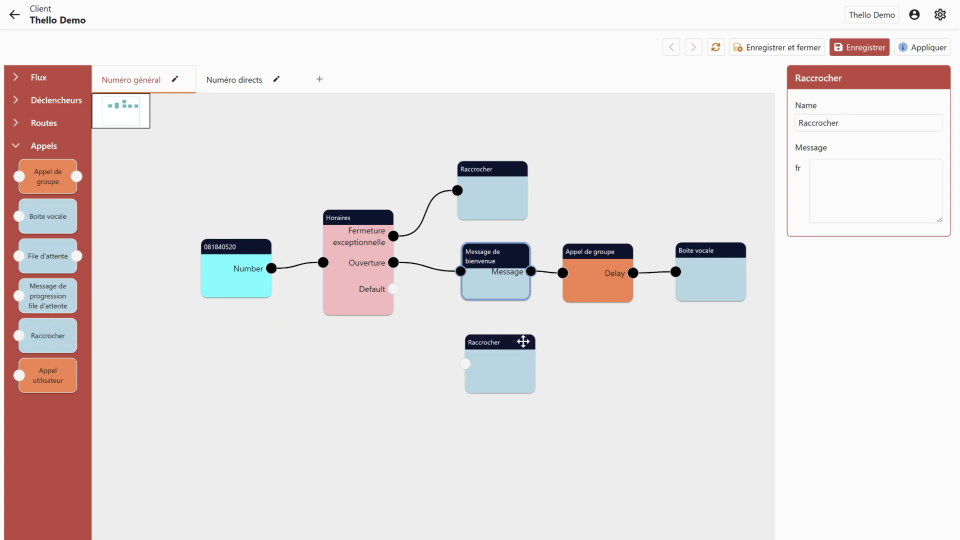
left_click(841, 193)
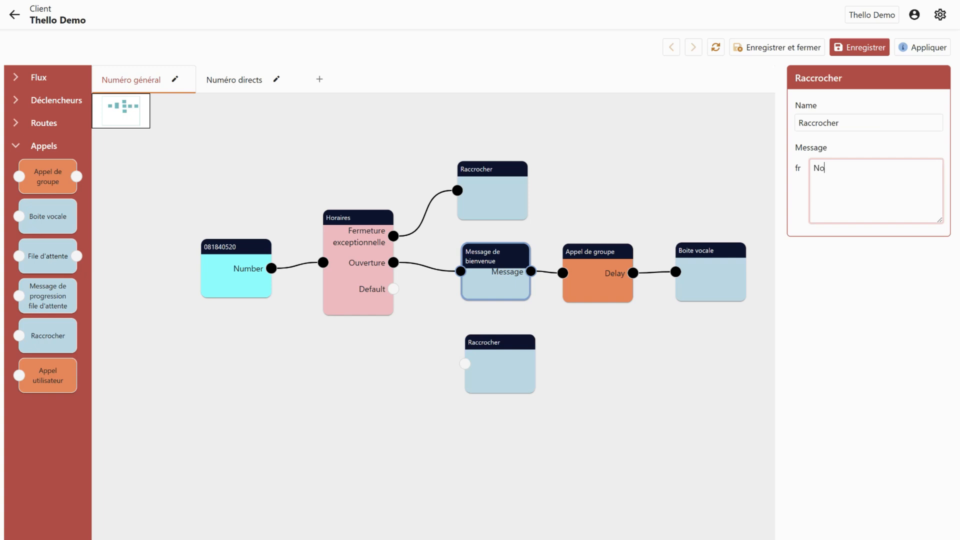
type("Nos bureaux s")
type("ont ouverts de 9h à 1")
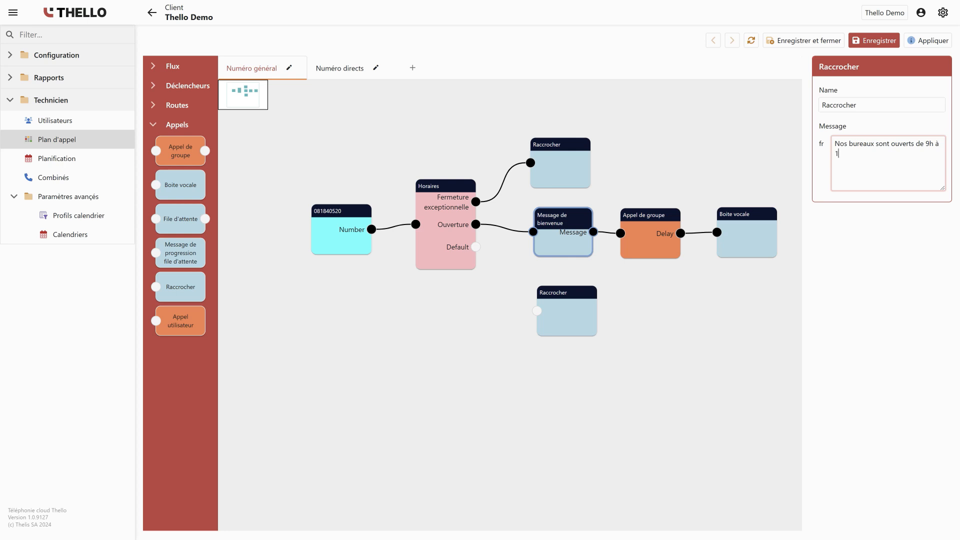
key("Tab")
Step: Connect the Horaires block's Default output to the lower Raccrocher block, and save and apply the call plan
left_click_drag(476, 247, 537, 311)
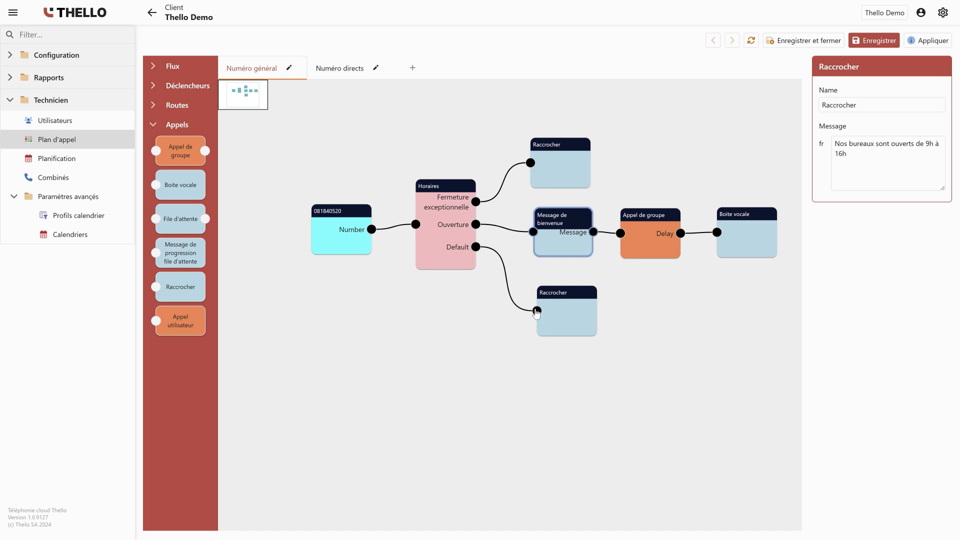
left_click(873, 44)
left_click(928, 41)
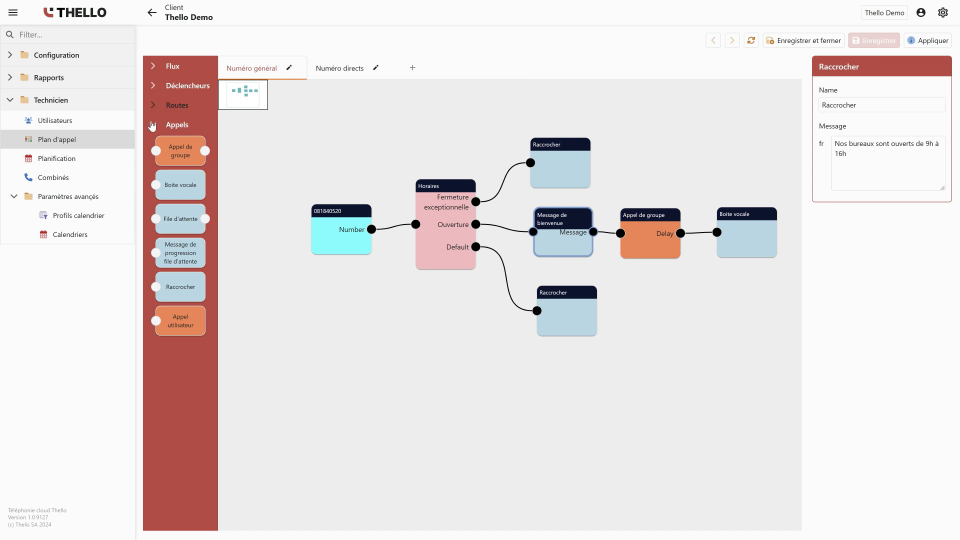
Step: Open the Planification in week view and check which calendars its resource filter includes
left_click(70, 160)
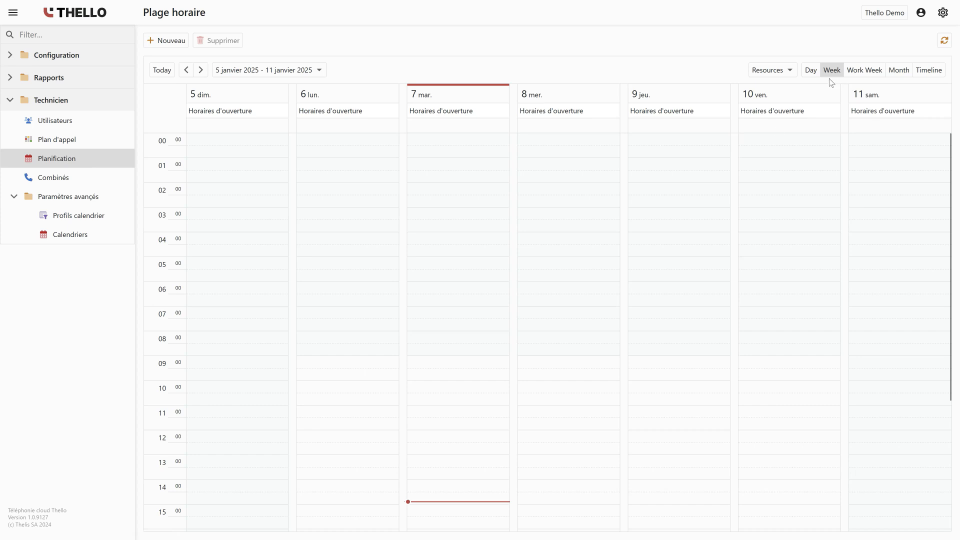
left_click(790, 70)
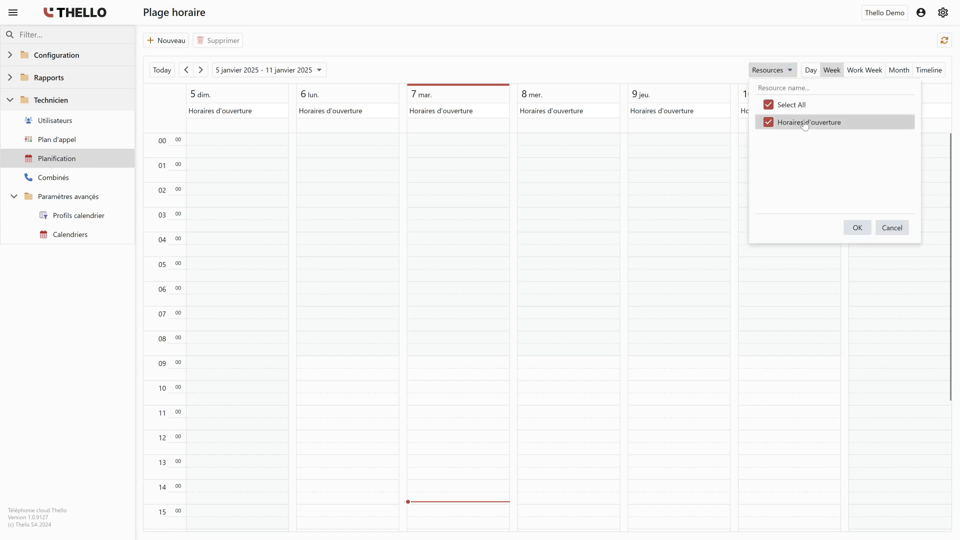
left_click(897, 225)
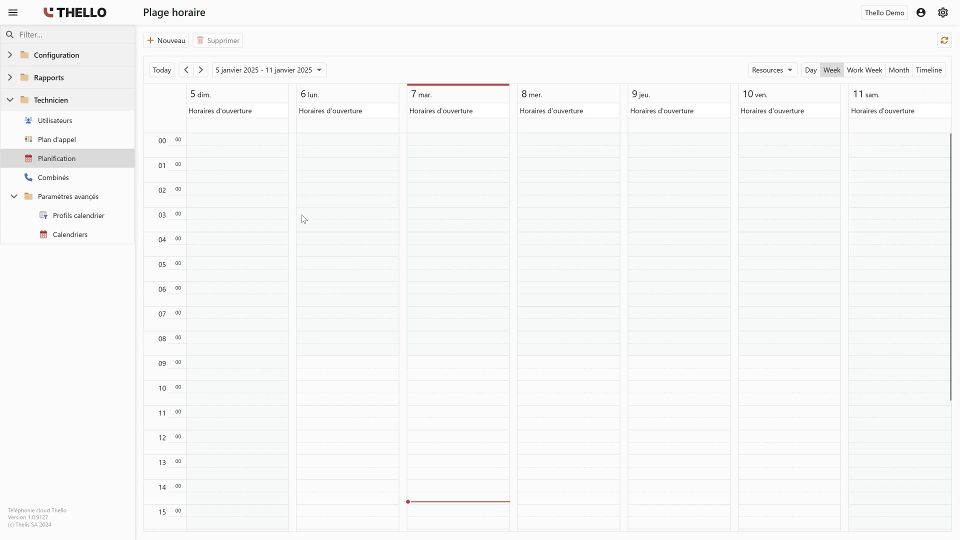
Step: Create a time slot on Monday 6 January 2025 from 09:00 to 17:00 with subject "Ouvertures" and profile Ouverture
scroll(301, 247, "down", 3)
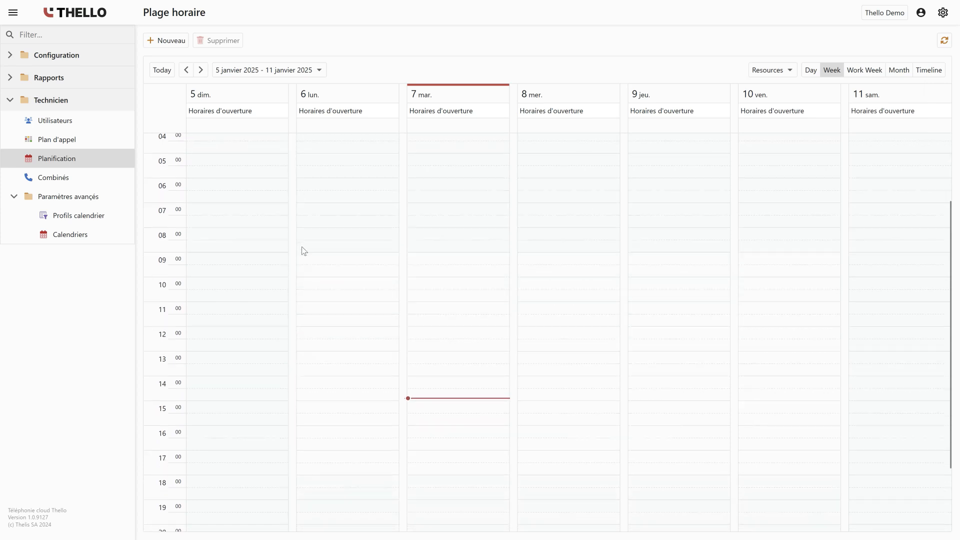
left_click_drag(311, 220, 305, 401)
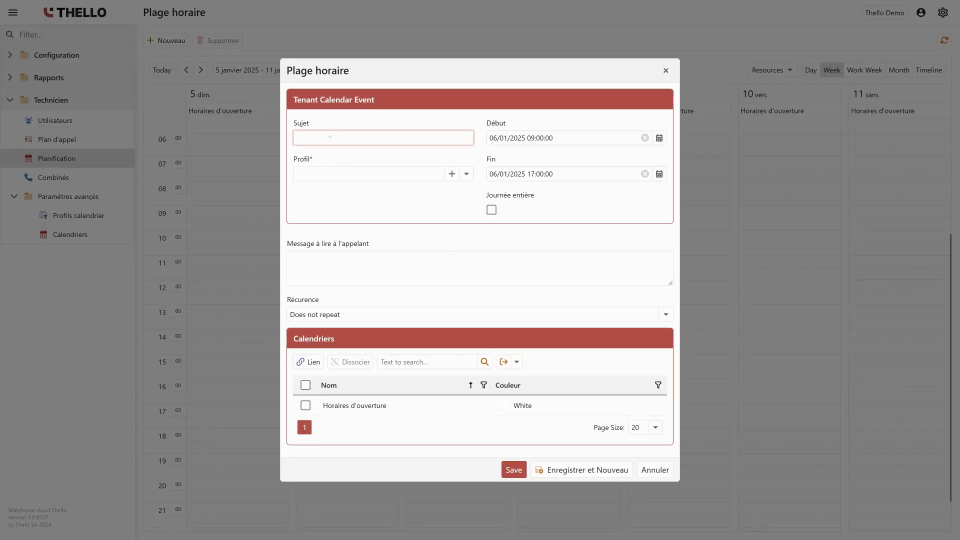
type("vertur")
left_click(467, 173)
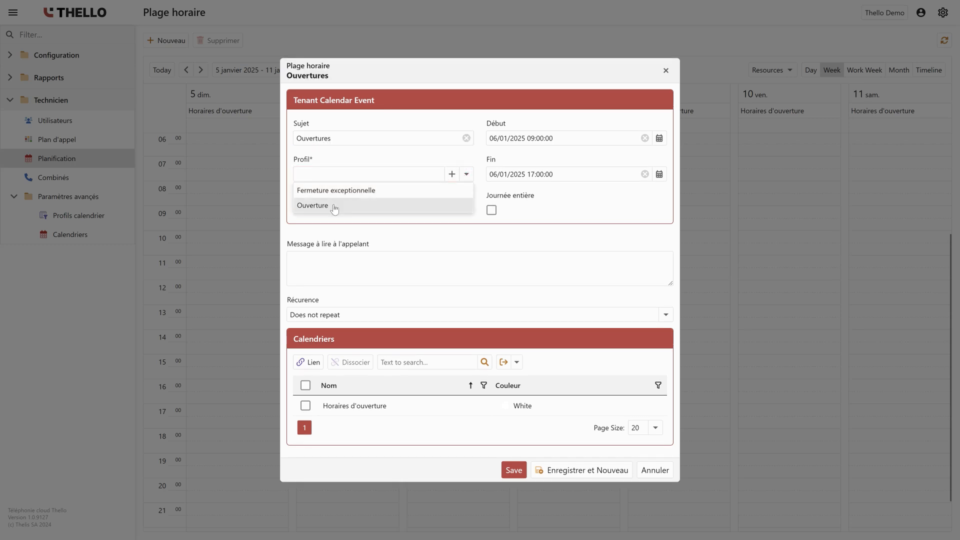
left_click(334, 210)
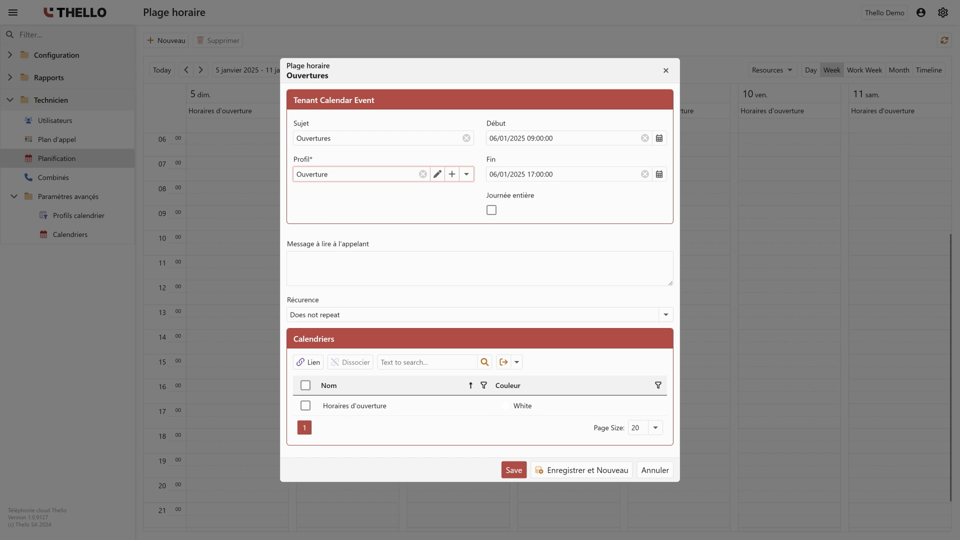
Step: Make the Ouvertures slot repeat weekly from Monday to Friday with no end date, and save it
left_click(334, 312)
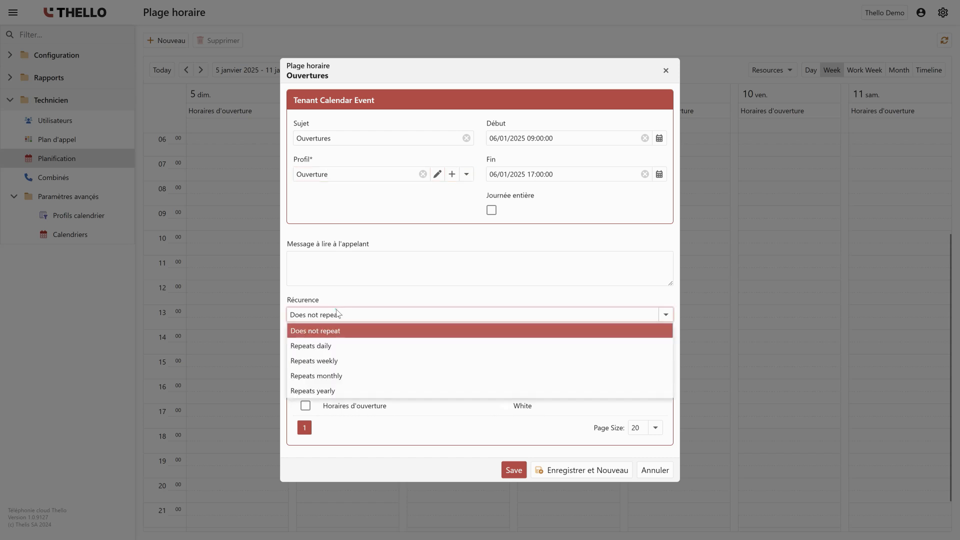
left_click(339, 361)
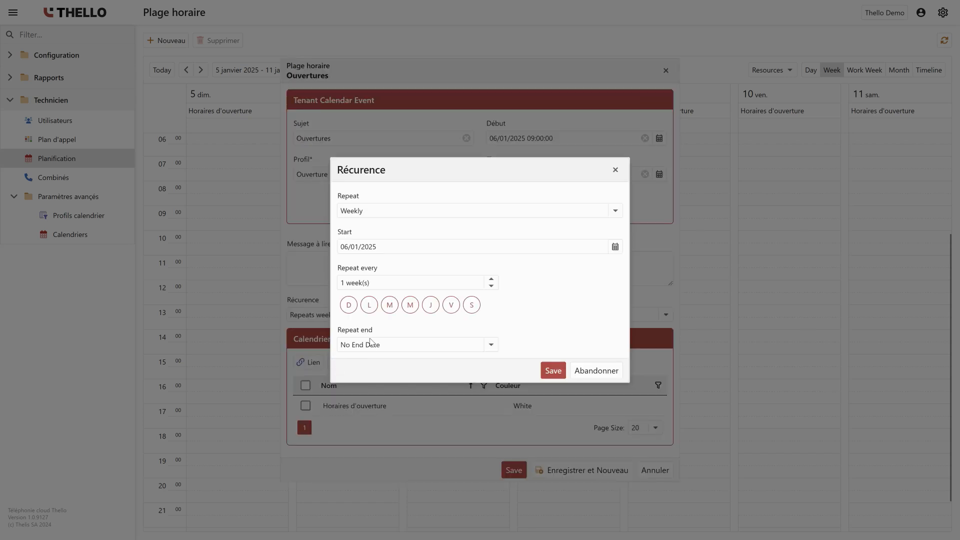
left_click(376, 309)
left_click(391, 308)
left_click(412, 308)
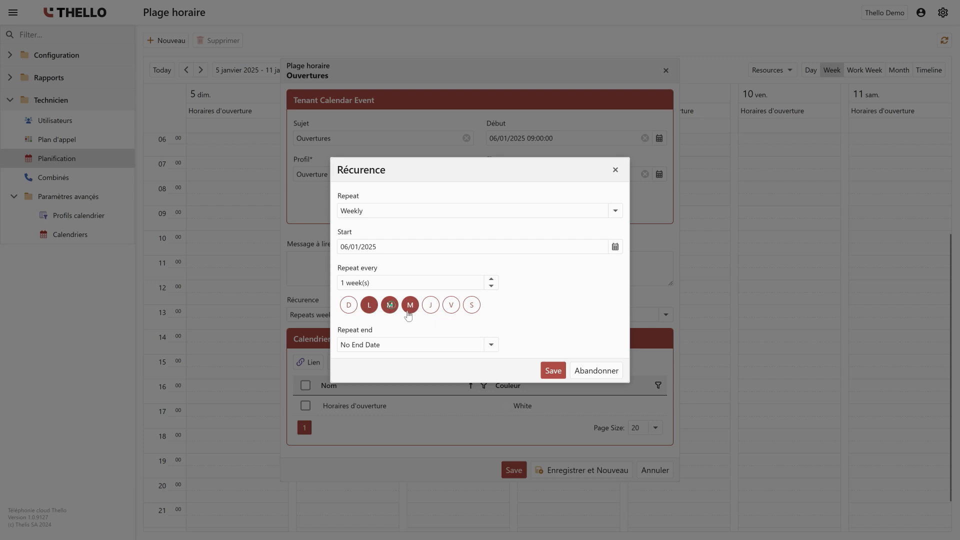
left_click(431, 306)
left_click(451, 306)
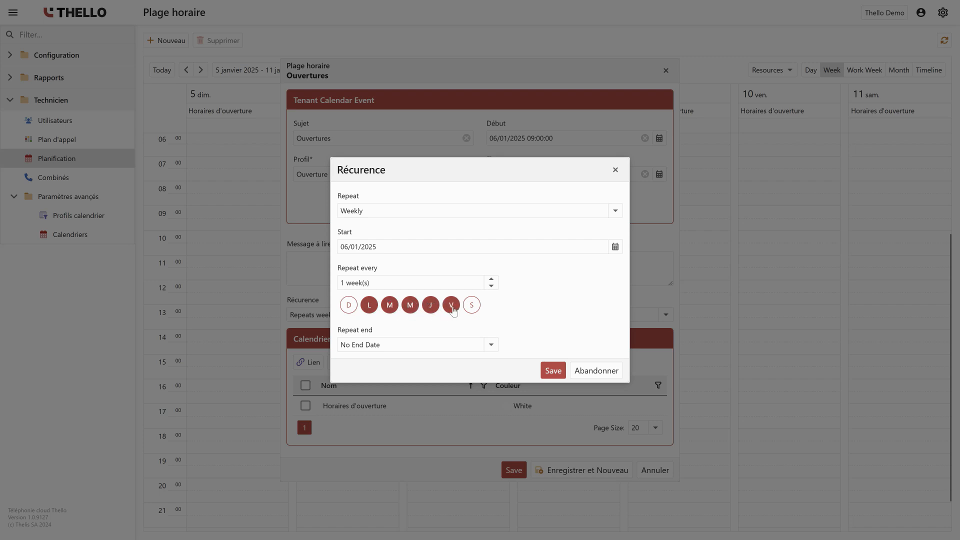
left_click(553, 370)
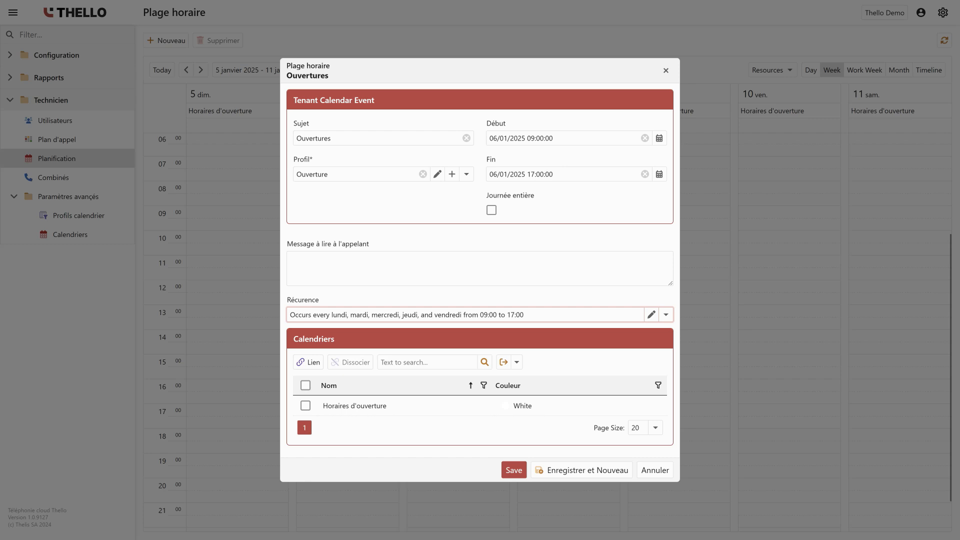
left_click(514, 471)
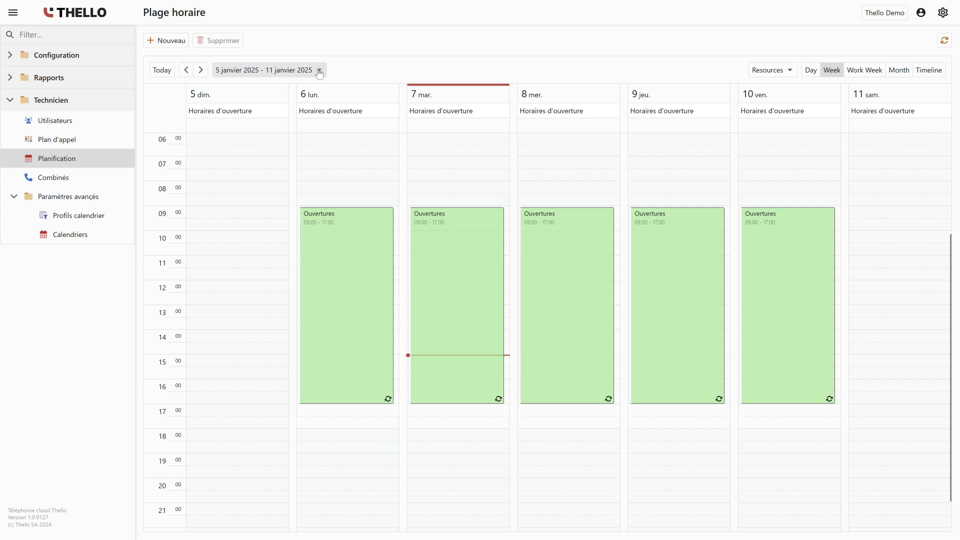
Step: Show the week containing 1 January 2026 in the schedule
left_click(319, 69)
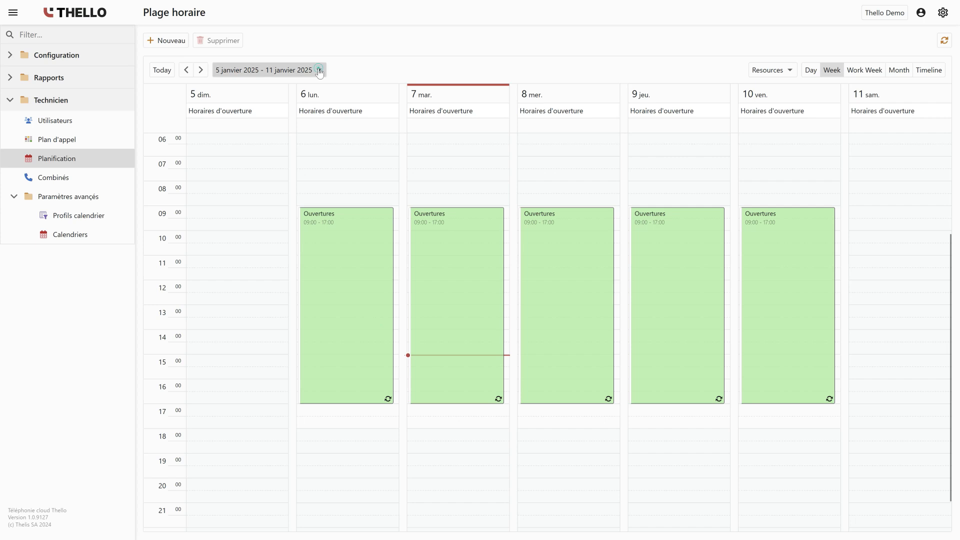
left_click(344, 89)
left_click(343, 89)
left_click(343, 90)
left_click(343, 90)
left_click(343, 90)
left_click(344, 90)
left_click(344, 90)
left_click(344, 90)
left_click(344, 90)
left_click(344, 89)
left_click(344, 90)
left_click(344, 89)
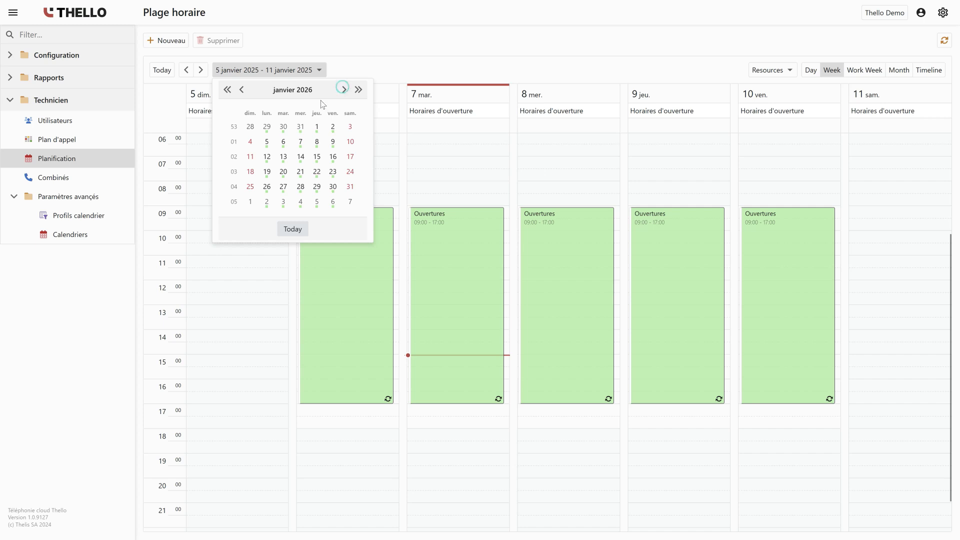
left_click(317, 127)
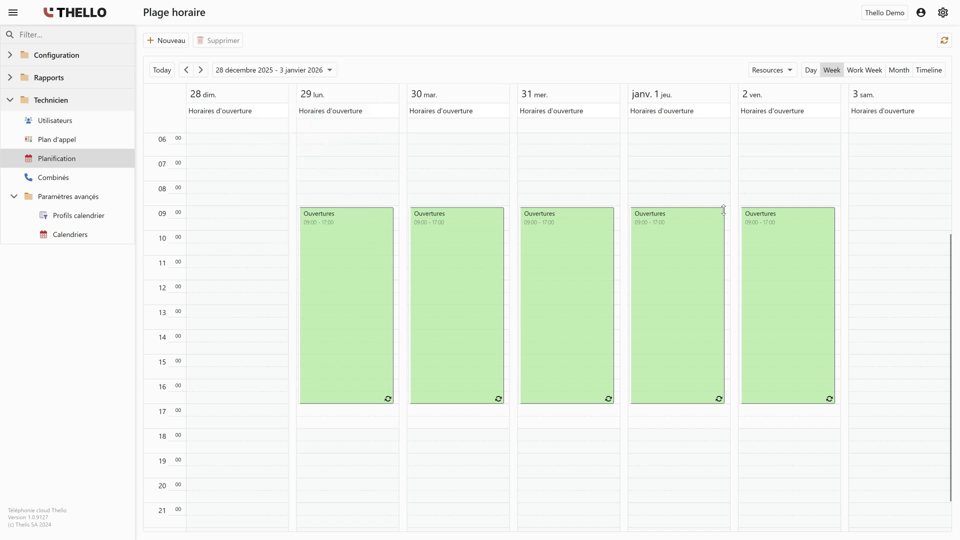
Step: Create a slot on 1 January 2026 from 09:00 to 17:00 with subject "1er de l'an" and profile Fermeture exceptionnelle
left_click_drag(729, 215, 728, 403)
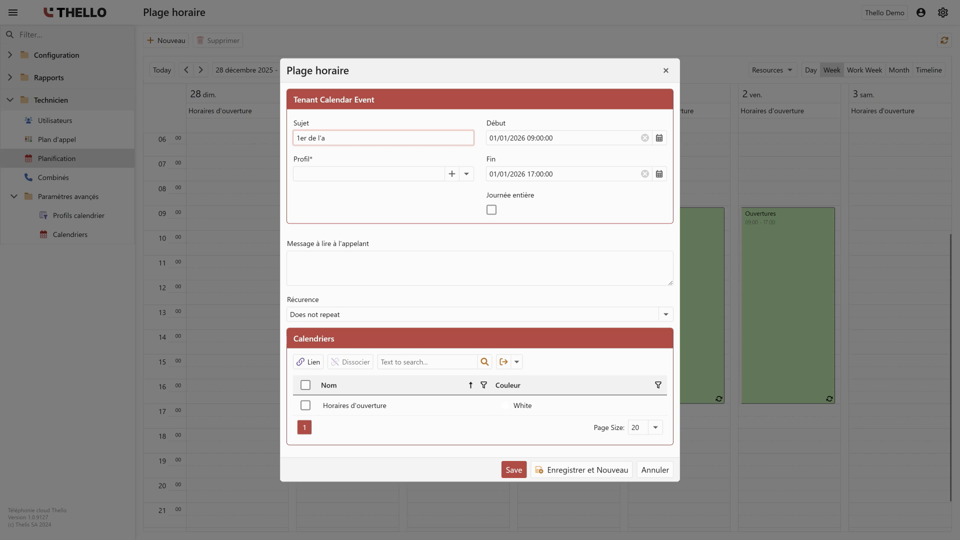
left_click(466, 174)
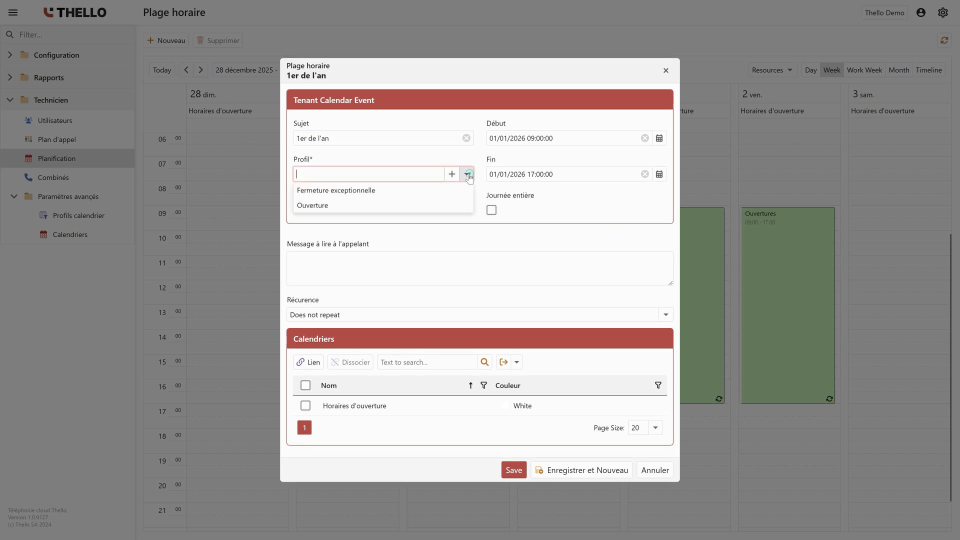
left_click(383, 192)
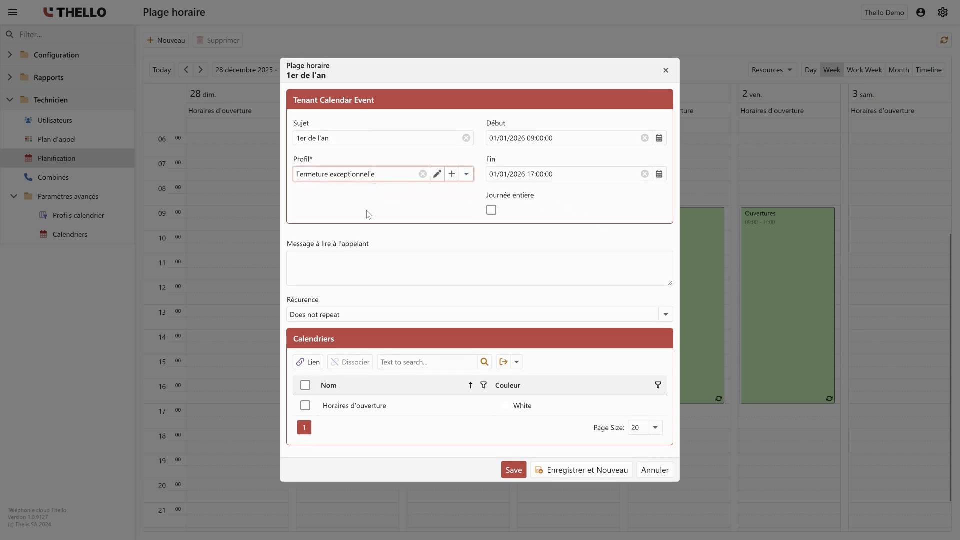
Step: Add a two-line French caller message announcing the exceptional closure, service from 2 janvier and "joyeuses fêtes de fin d'année", and save the slot
left_click(327, 255)
type("Bonjour, nos bureaux sont exceptionnellement fermés. Nous vous servirons avec plaisir dès le 2 janvier.")
key("Return")
type("Nous vous souhaitons de joyeuses fêtes de fin d'année !")
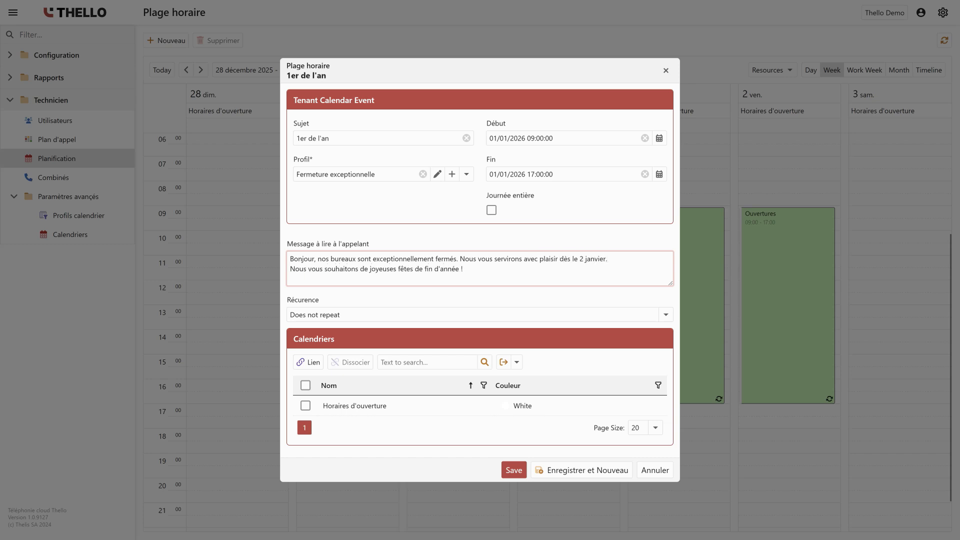
left_click(514, 469)
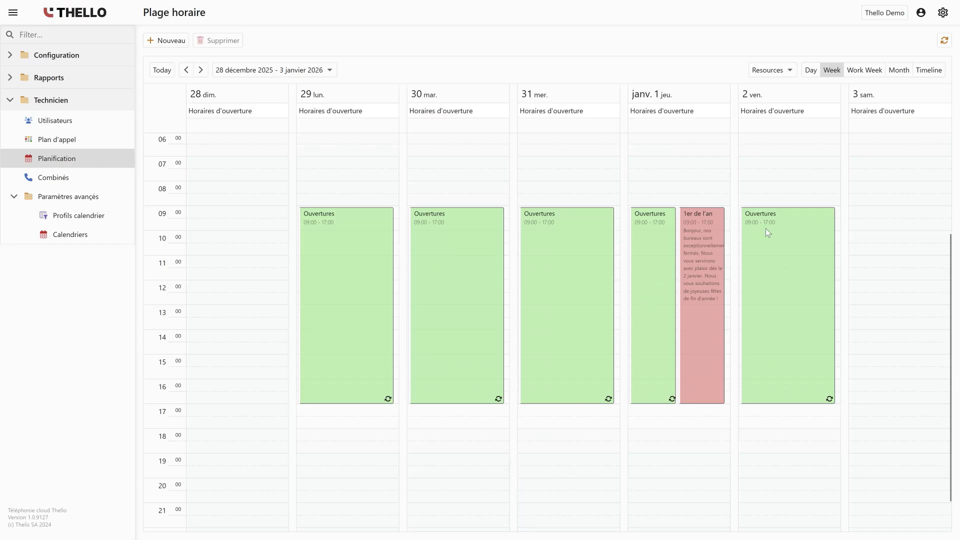
Step: Make the 1er de l'an slot repeat yearly on 1 janvier with no end date, save it and return to the Planification
double_click(702, 218)
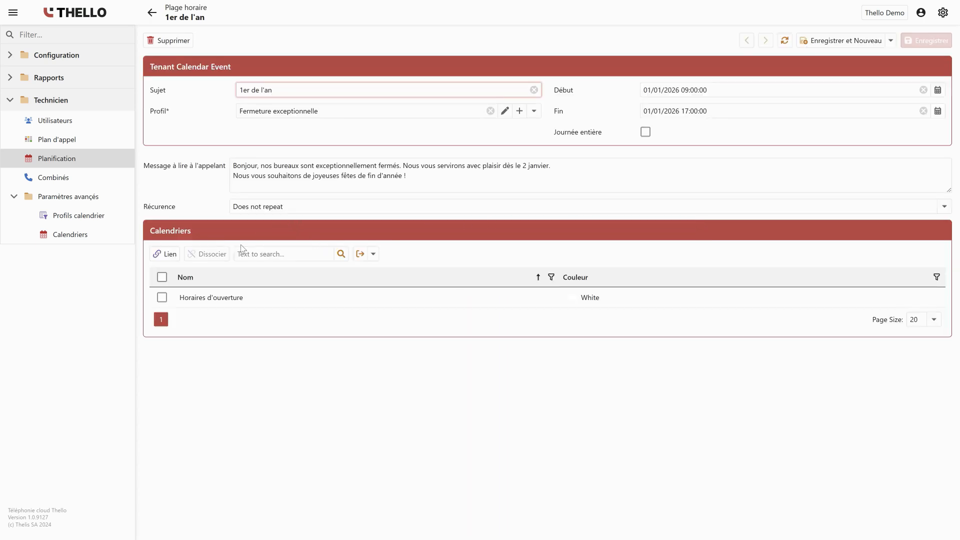
left_click(259, 207)
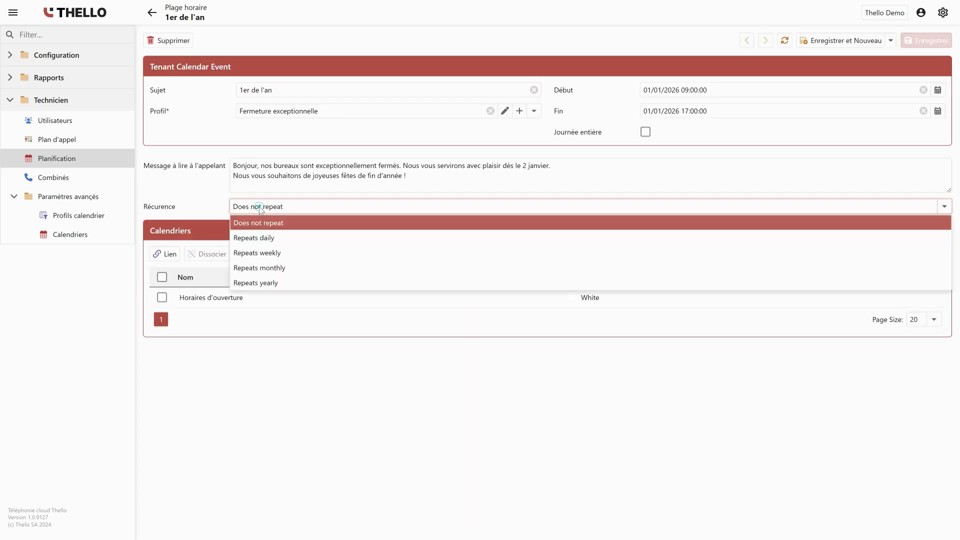
left_click(265, 283)
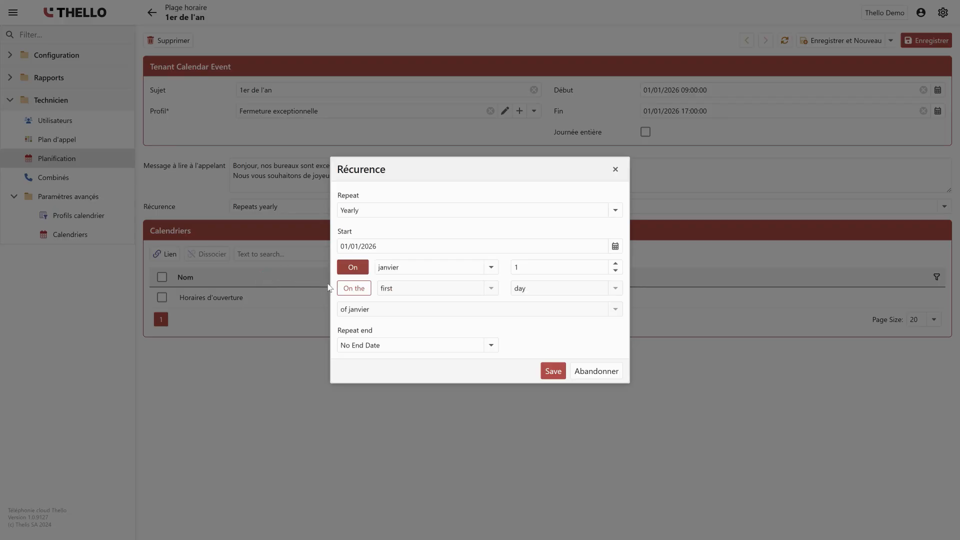
left_click(553, 371)
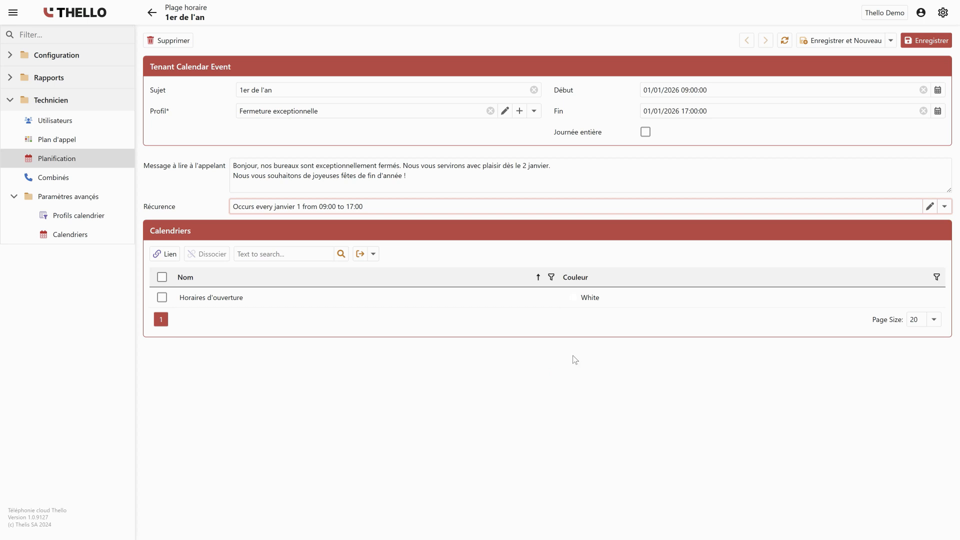
left_click(915, 39)
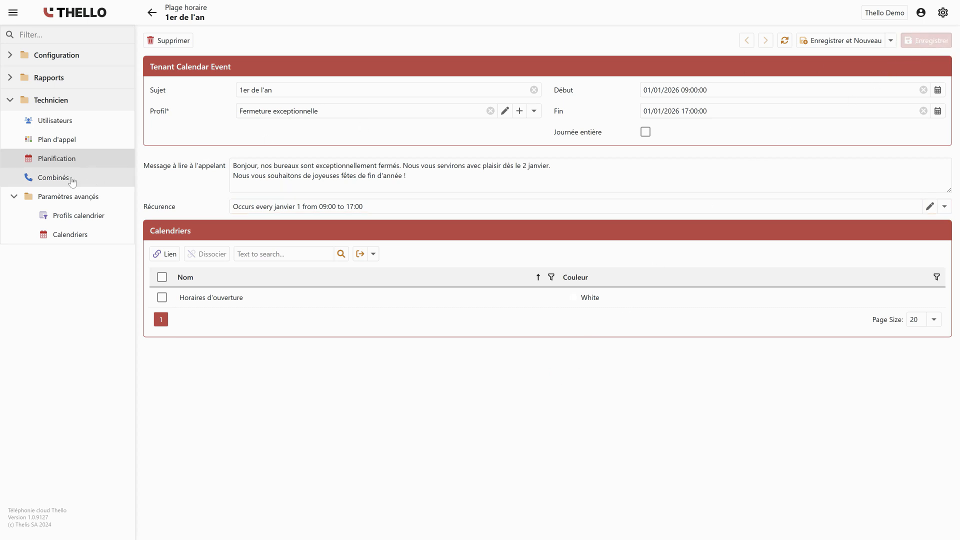
left_click(51, 159)
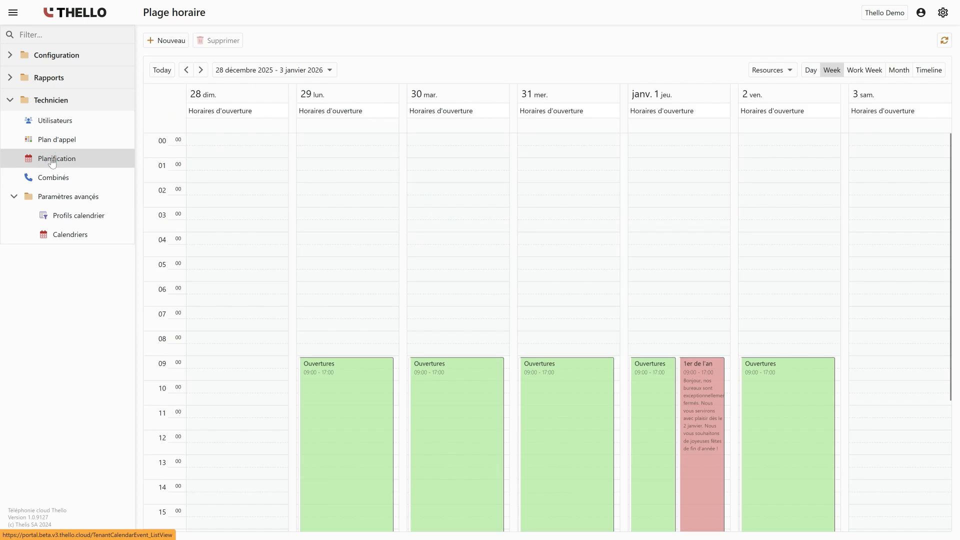
scroll(542, 348, "down", 2)
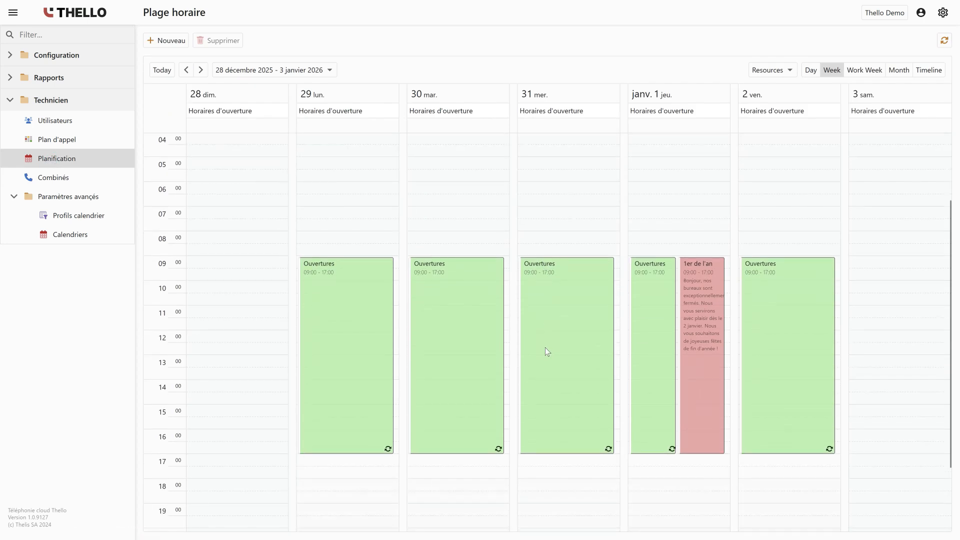